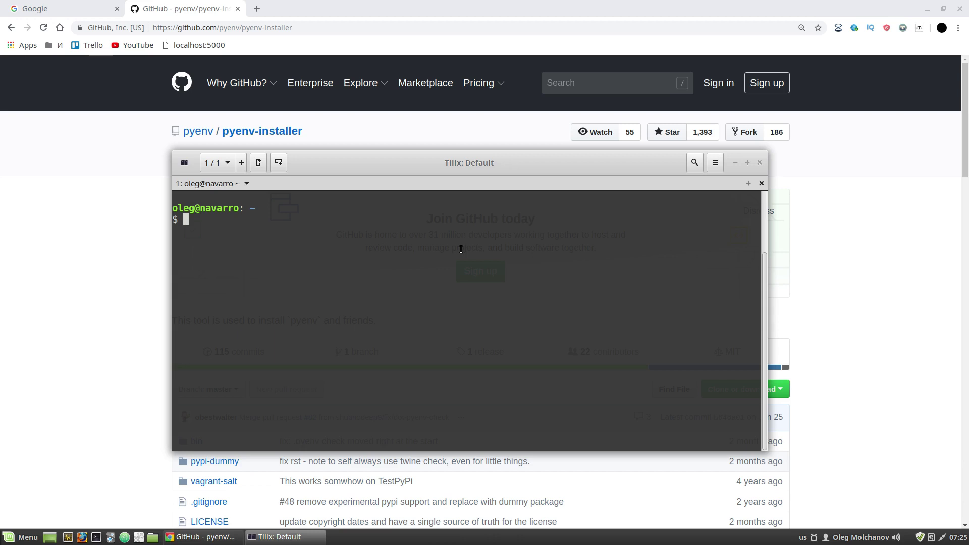
{"action": "type", "text": "pytho"}
{"action": "type", "text": "n3 -V"}
Check the Python version, then set pyenv global to 3.7.2 and confirm it
{"action": "key", "text": "Return"}
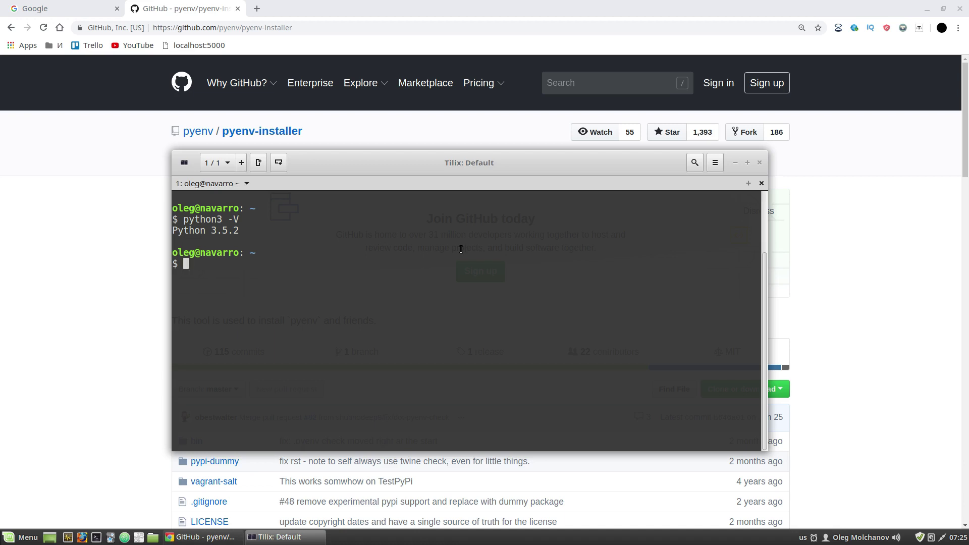
{"action": "type", "text": "pyenv "}
{"action": "type", "text": "global 3"}
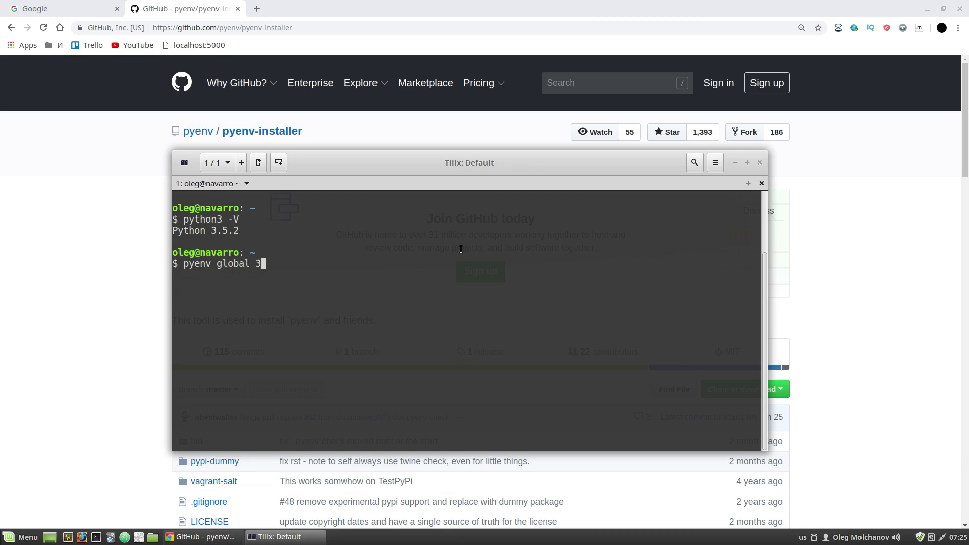
{"action": "type", "text": ".7.2"}
{"action": "key", "text": "Return"}
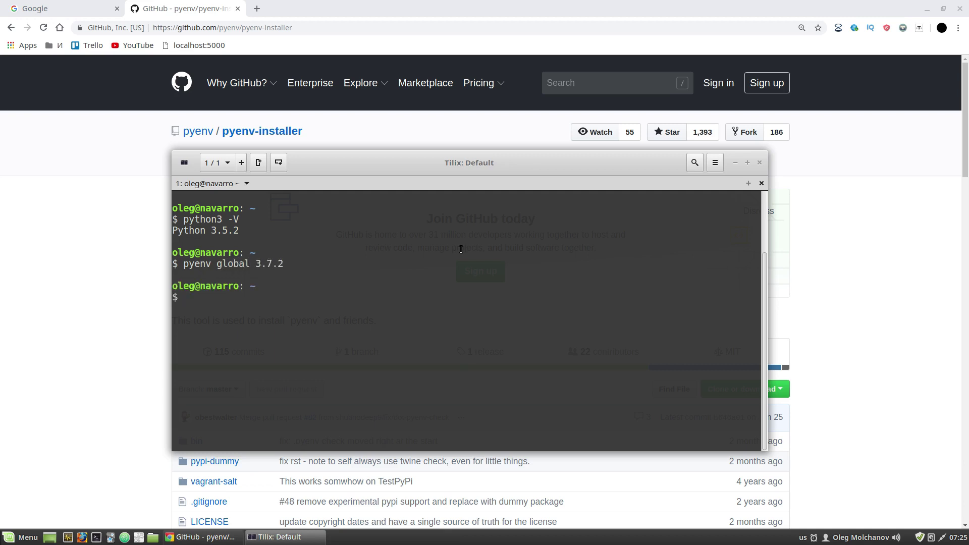
{"action": "type", "text": "python3 -"}
{"action": "type", "text": "V"}
{"action": "key", "text": "Return"}
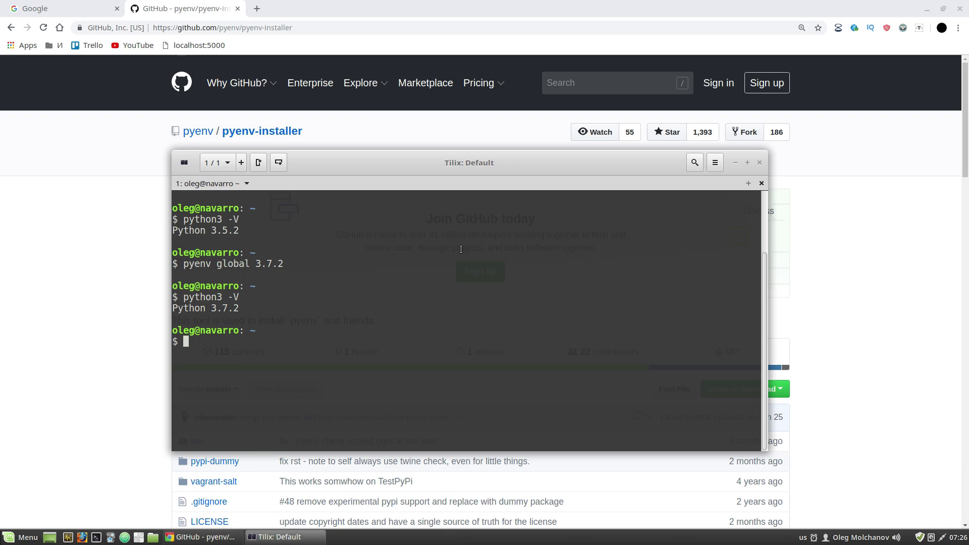
{"action": "type", "text": "pyen"}
{"action": "type", "text": "v global s"}
{"action": "type", "text": "ystem"}
Restore pyenv global to system, confirm Python 3.5.2, and clear the terminal
{"action": "key", "text": "Return"}
{"action": "type", "text": "python3 "}
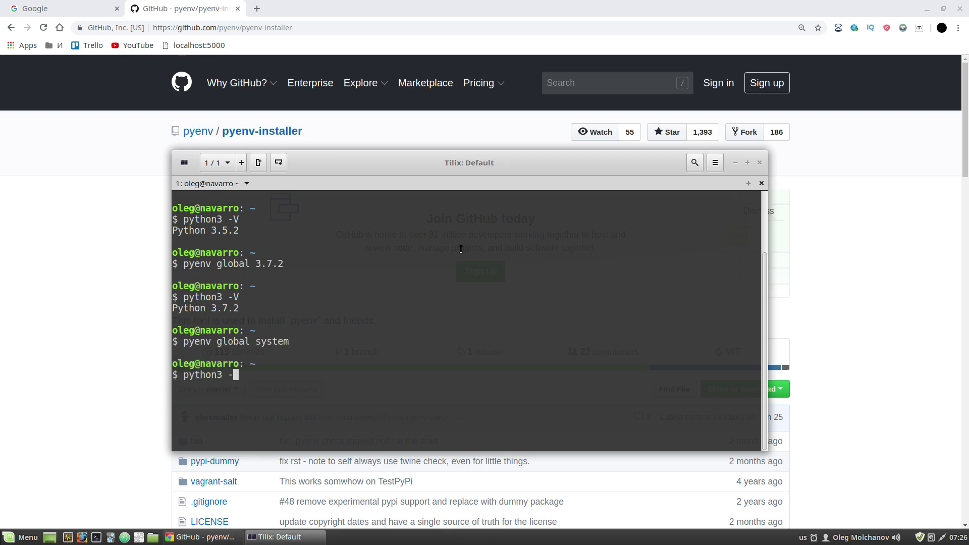
{"action": "type", "text": "-V"}
{"action": "key", "text": "Return"}
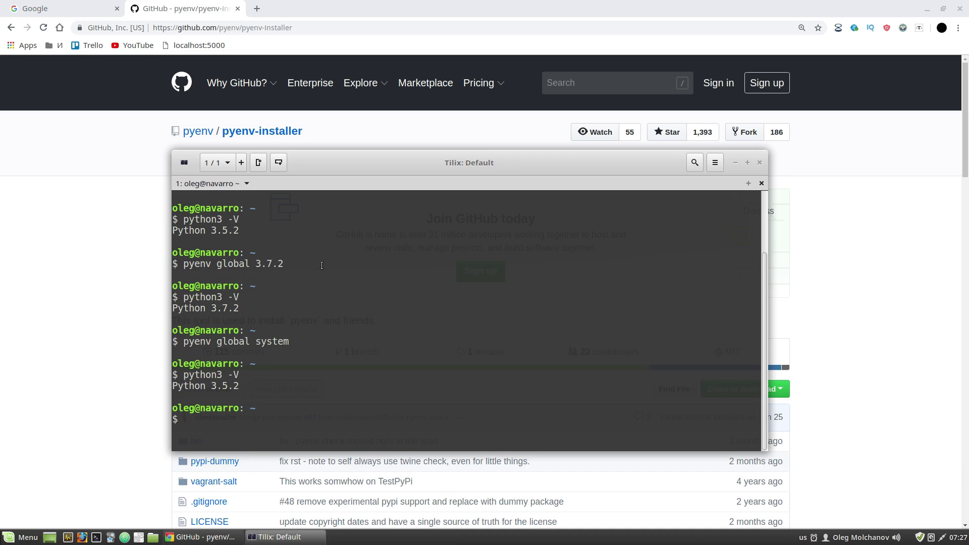
{"action": "key", "text": "ctrl+l"}
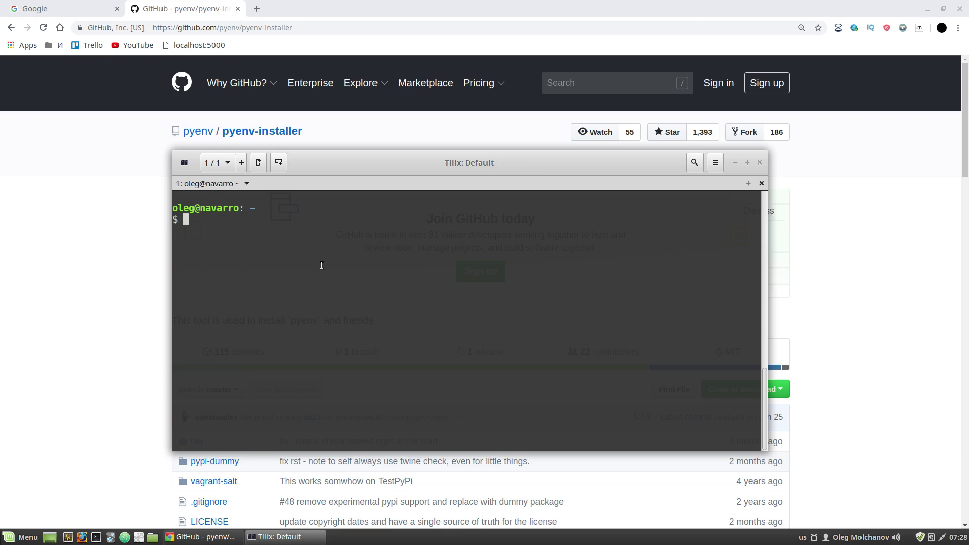
{"action": "left_click", "coordinate": [136, 237]}
{"action": "scroll", "coordinate": [268, 174], "scroll_direction": "down", "scroll_amount": 4}
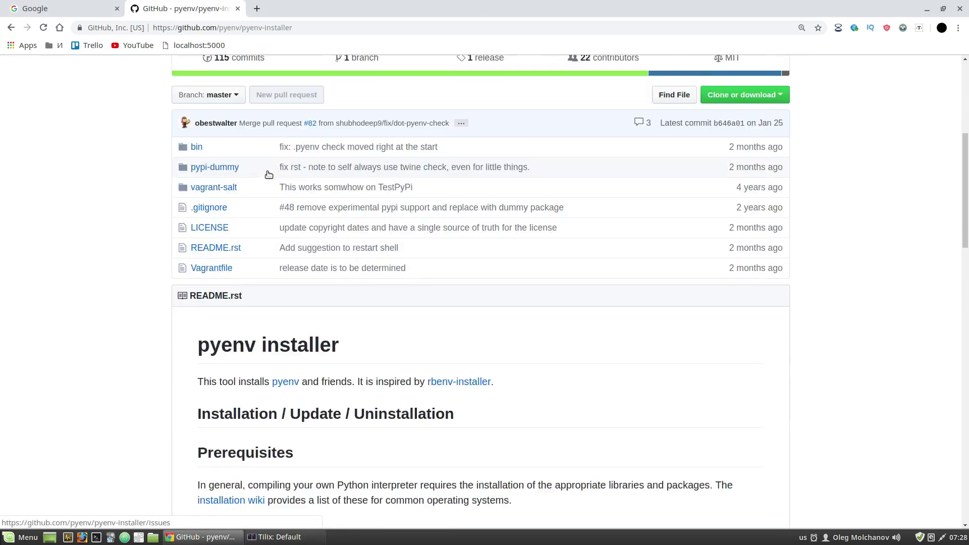
{"action": "scroll", "coordinate": [268, 174], "scroll_direction": "down", "scroll_amount": 3}
{"action": "scroll", "coordinate": [267, 171], "scroll_direction": "down", "scroll_amount": 1}
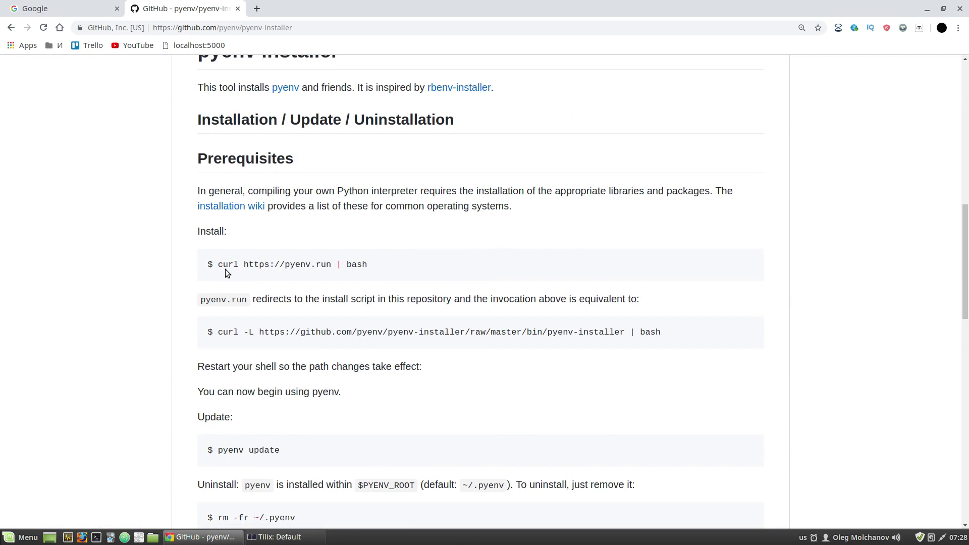
{"action": "left_click_drag", "start_coordinate": [217, 265], "coordinate": [377, 268]}
{"action": "key", "text": "ctrl+c"}
{"action": "left_click", "coordinate": [285, 537]}
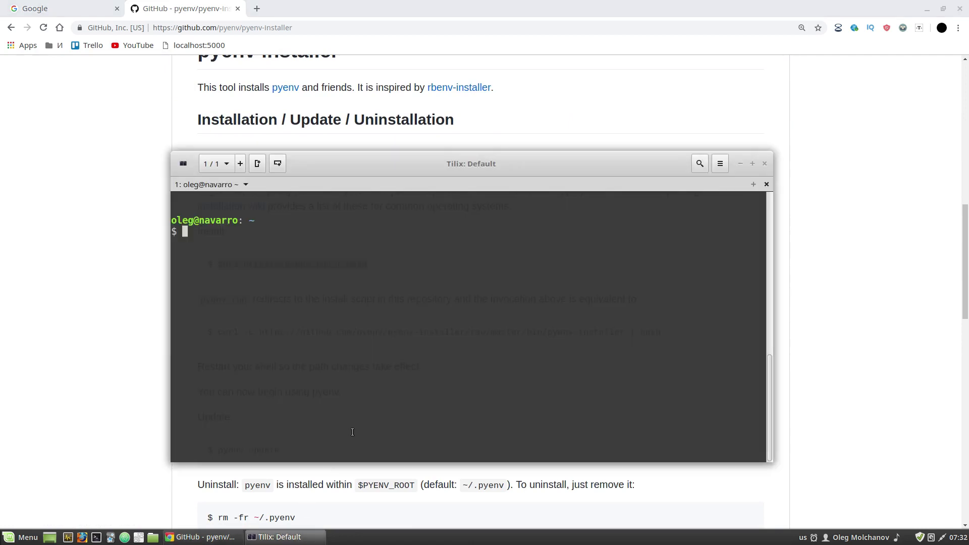
{"action": "key", "text": "ctrl+shift+v"}
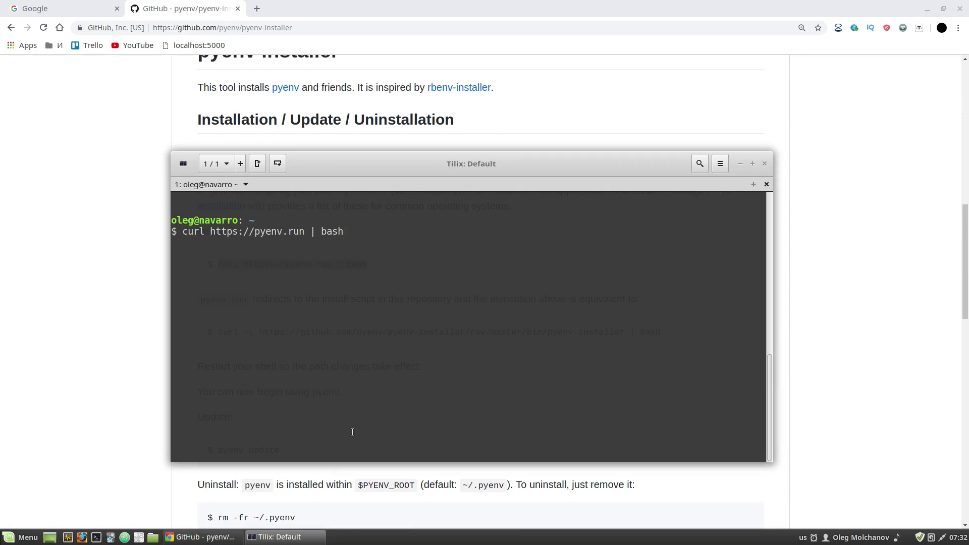
{"action": "key", "text": "Return"}
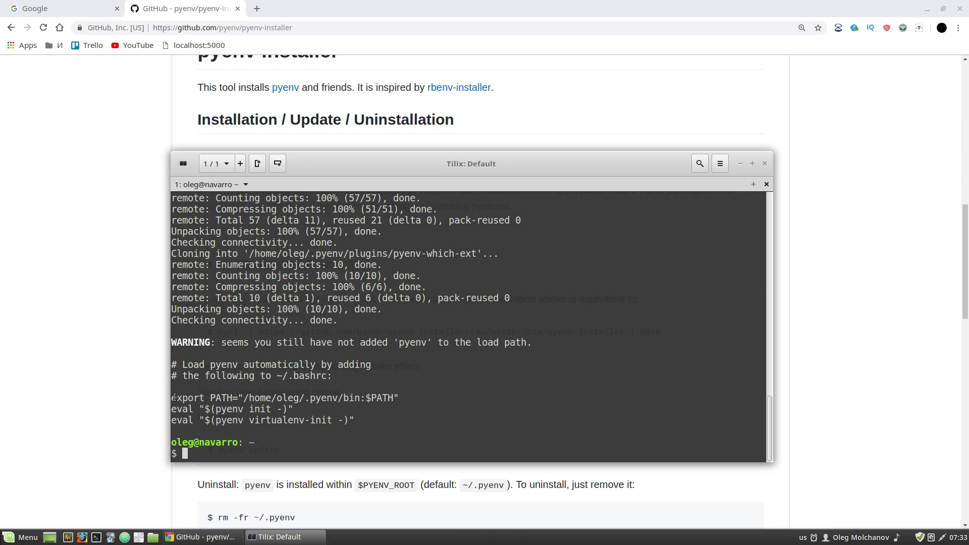
{"action": "left_click_drag", "start_coordinate": [173, 397], "coordinate": [355, 421]}
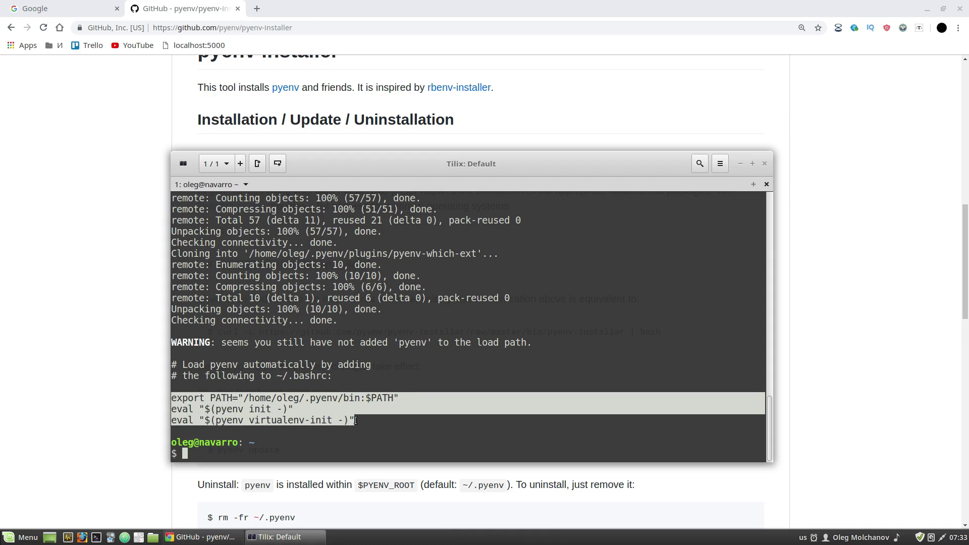
{"action": "left_click", "coordinate": [356, 421]}
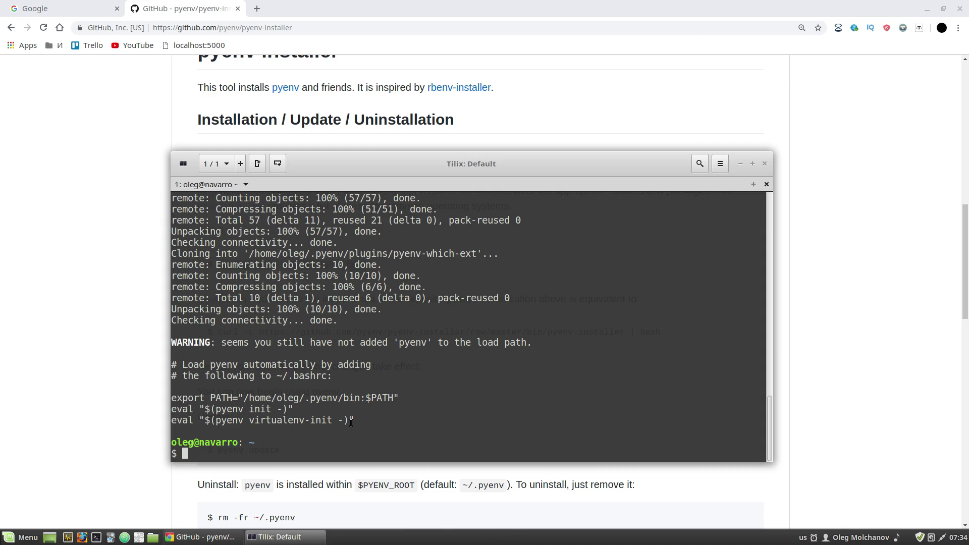
{"action": "type", "text": "vim ~/."}
{"action": "type", "text": "bashrc"}
Paste the pyenv PATH export and two eval lines into ~/.bashrc in vim, then save with :wq
{"action": "key", "text": "Return"}
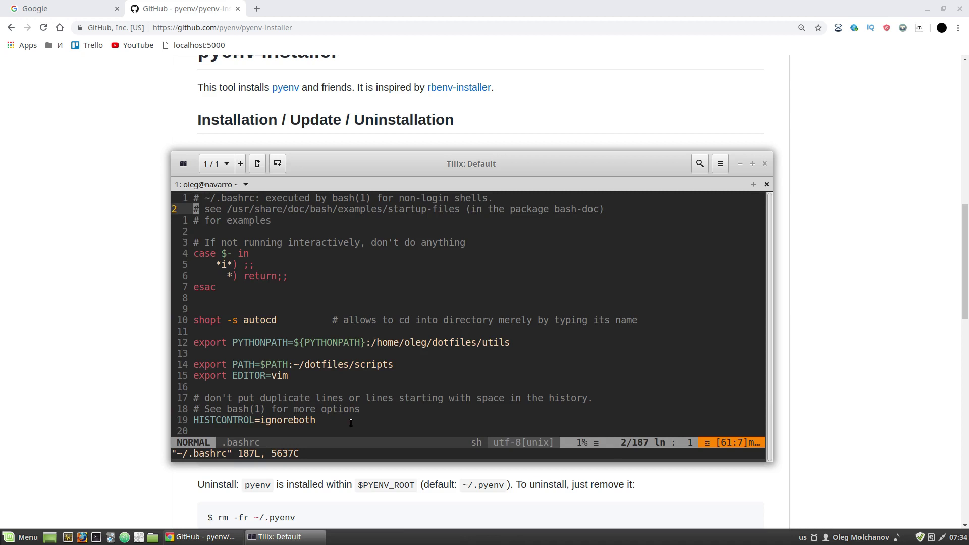
{"action": "key", "text": "j"}
{"action": "key", "text": "j"}
{"action": "key", "text": "j"}
{"action": "key", "text": "j"}
{"action": "key", "text": "j"}
{"action": "key", "text": "j"}
{"action": "key", "text": "j"}
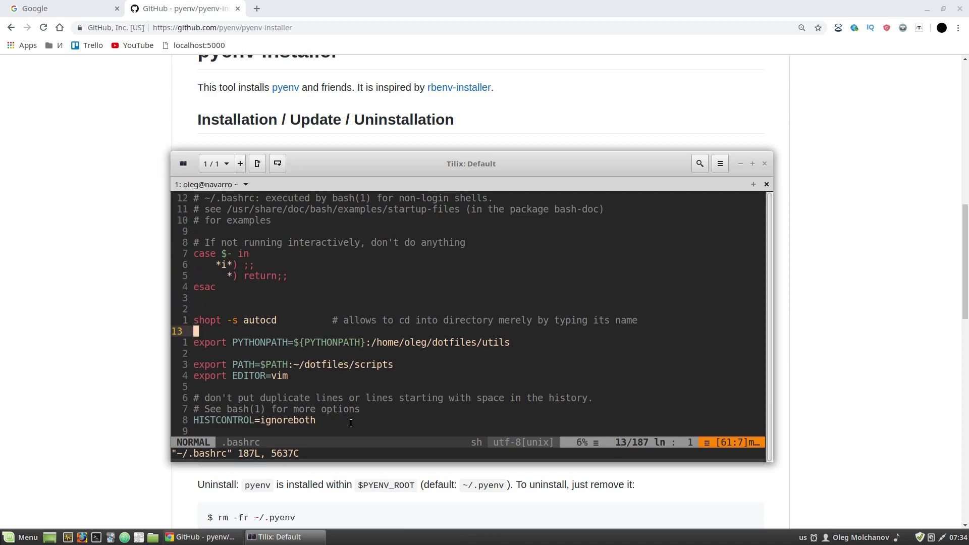
{"action": "key", "text": "j"}
{"action": "key", "text": "j"}
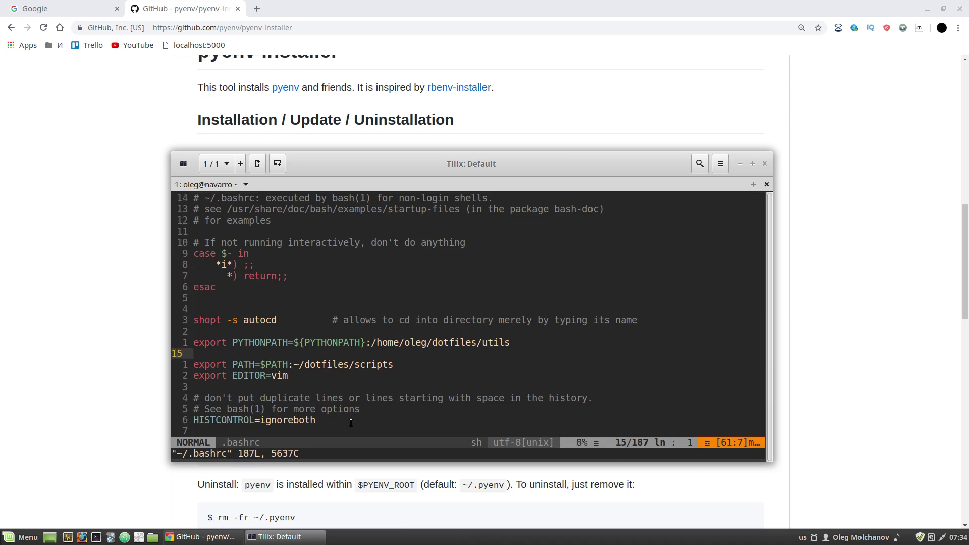
{"action": "key", "text": "O"}
{"action": "key", "text": "Return"}
{"action": "key", "text": "Return"}
{"action": "key", "text": "Return"}
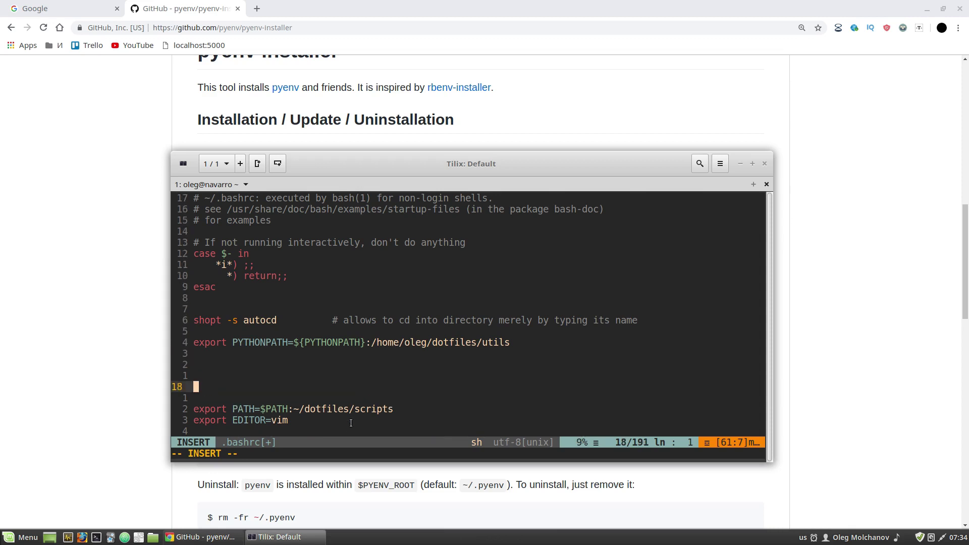
{"action": "key", "text": "Up"}
{"action": "type", "text": "export PATH=\"/home/oleg/.pyenv/bin:$PATH\" eval \"$(pyenv init -)\" eval \"$(pyenv virtualenv-init -)\""}
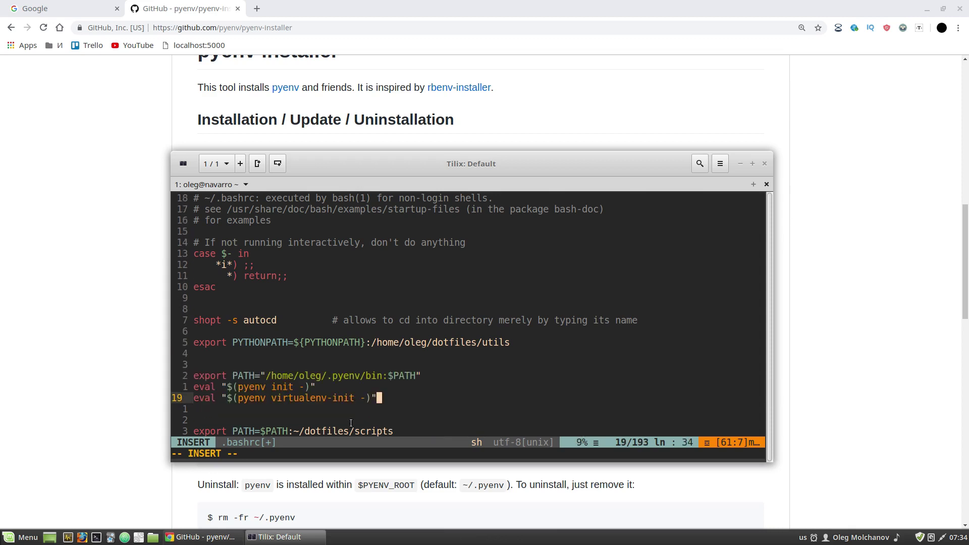
{"action": "key", "text": "Escape"}
{"action": "type", "text": ":w"}
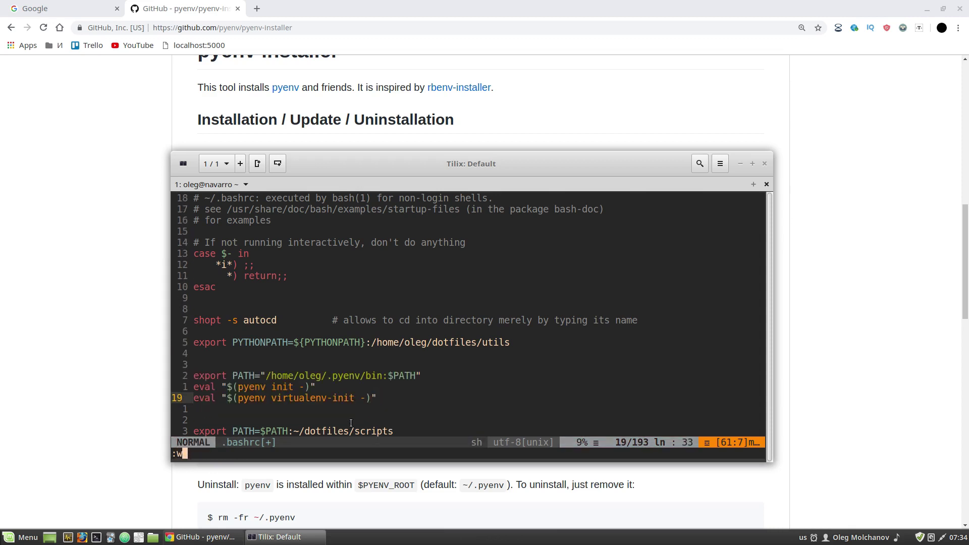
{"action": "type", "text": "q"}
{"action": "key", "text": "Return"}
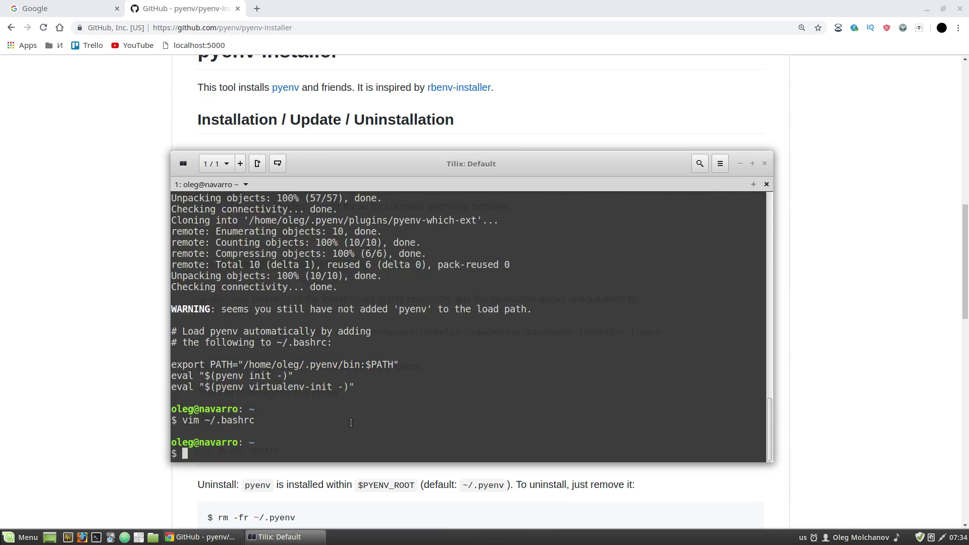
{"action": "type", "text": "e"}
{"action": "type", "text": "val \"$"}
{"action": "type", "text": "SHELL\""}
Reload the shell with eval "$SHELL" to apply the new ~/.bashrc
{"action": "key", "text": "Return"}
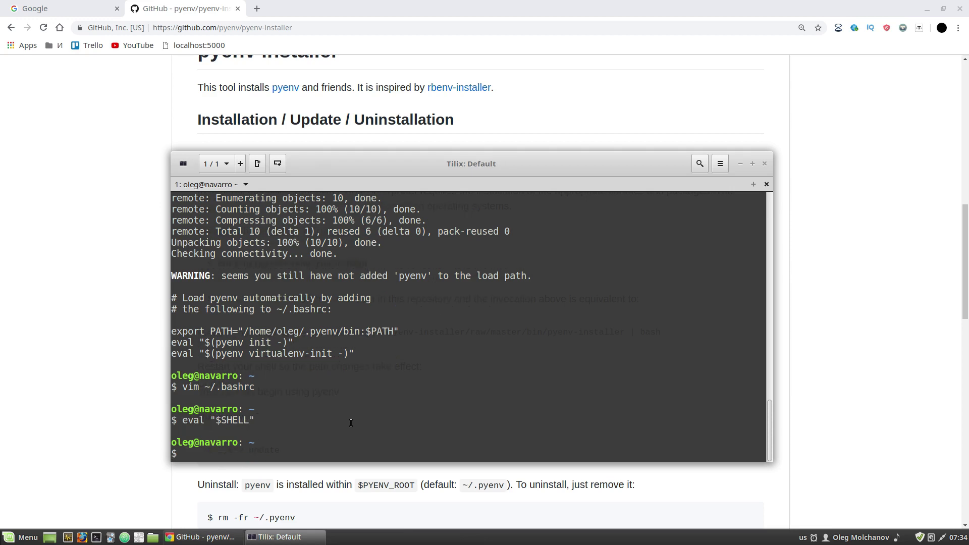
{"action": "type", "text": "pyenv"}
Run pyenv to show its help, then pyenv versions, which lists only system Python
{"action": "key", "text": "Return"}
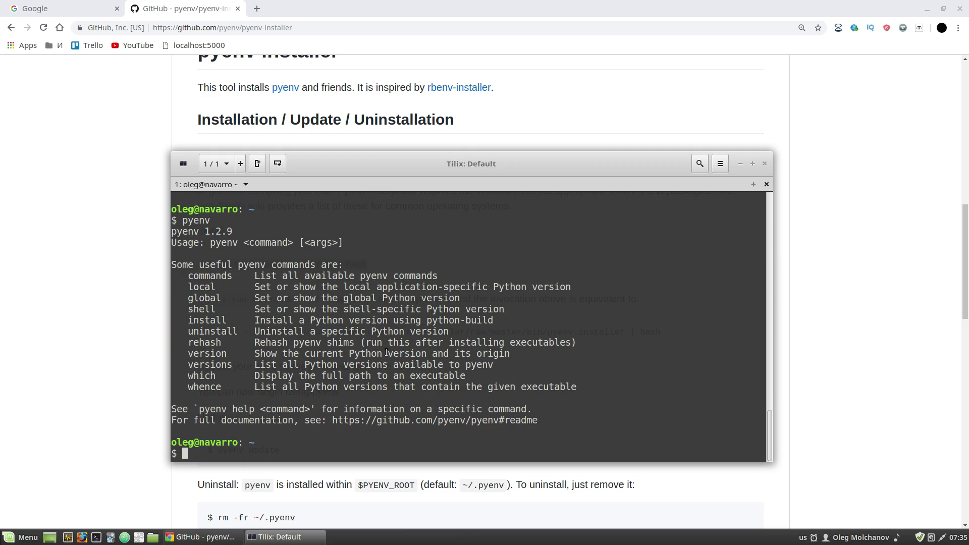
{"action": "type", "text": "py"}
{"action": "type", "text": "en"}
{"action": "key", "text": "BackSpace"}
{"action": "type", "text": "v "}
{"action": "type", "text": "versions"}
{"action": "key", "text": "Return"}
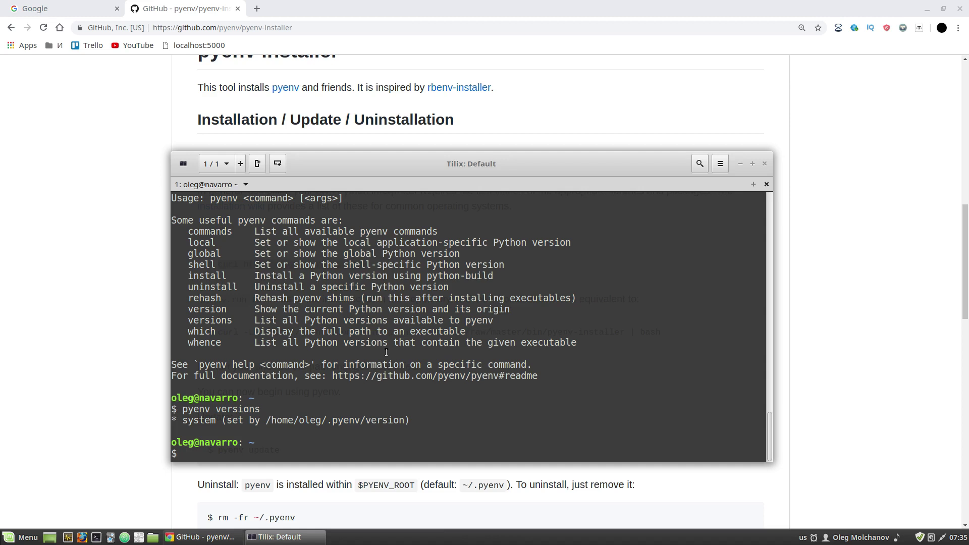
{"action": "type", "text": "pye"}
{"action": "type", "text": "nv install "}
{"action": "type", "text": "3."}
{"action": "type", "text": "7"}
{"action": "type", "text": "."}
{"action": "type", "text": "0"}
Run pyenv install 3.7.0 to build Python 3.7.0 into ~/.pyenv/versions
{"action": "key", "text": "Return"}
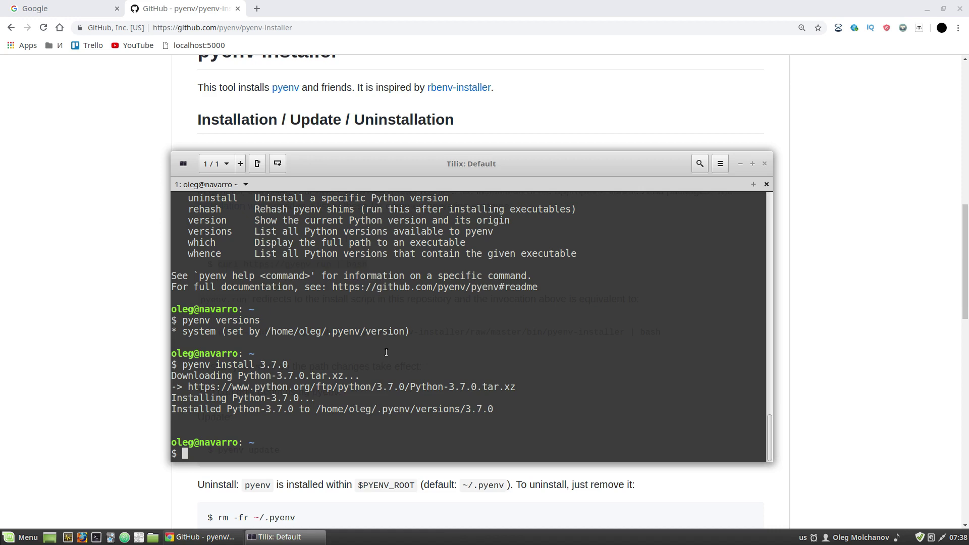
List pyenv versions, run pyenv global 3.7.0, and verify python3 -V reports 3.7.0
{"action": "key", "text": "Up"}
{"action": "key", "text": "Up"}
{"action": "key", "text": "Return"}
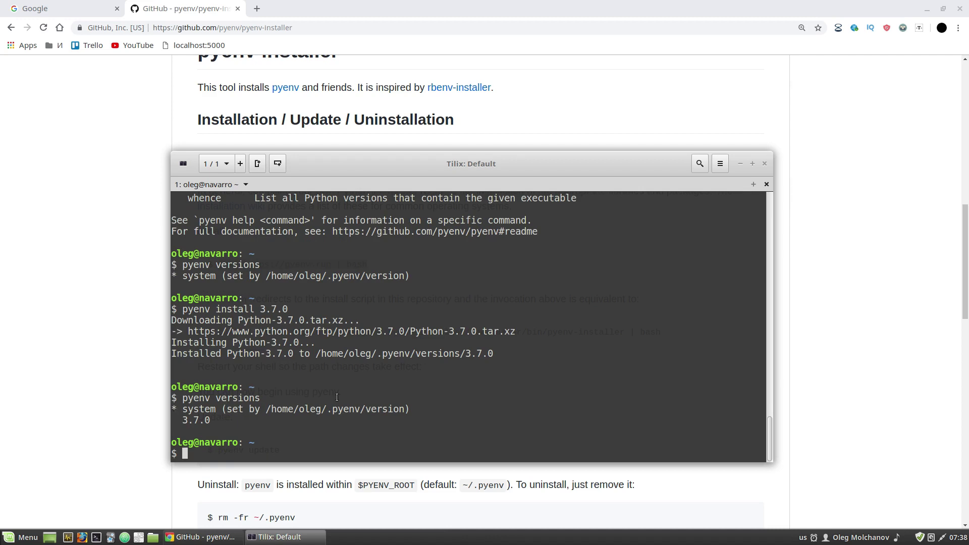
{"action": "type", "text": "pyenv globa"}
{"action": "type", "text": "l 3.7.0"}
{"action": "key", "text": "Return"}
{"action": "type", "text": "python"}
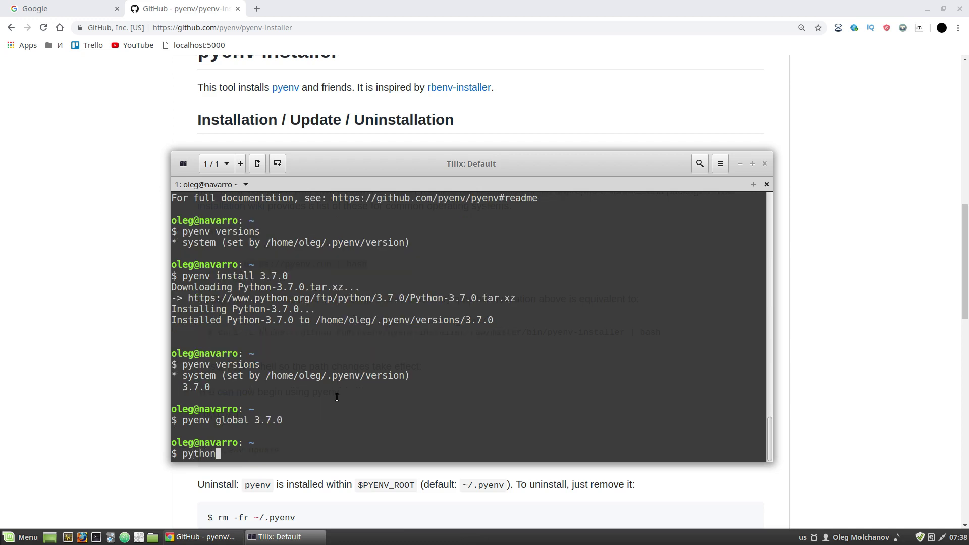
{"action": "type", "text": "3 "}
{"action": "type", "text": "-V"}
{"action": "key", "text": "Return"}
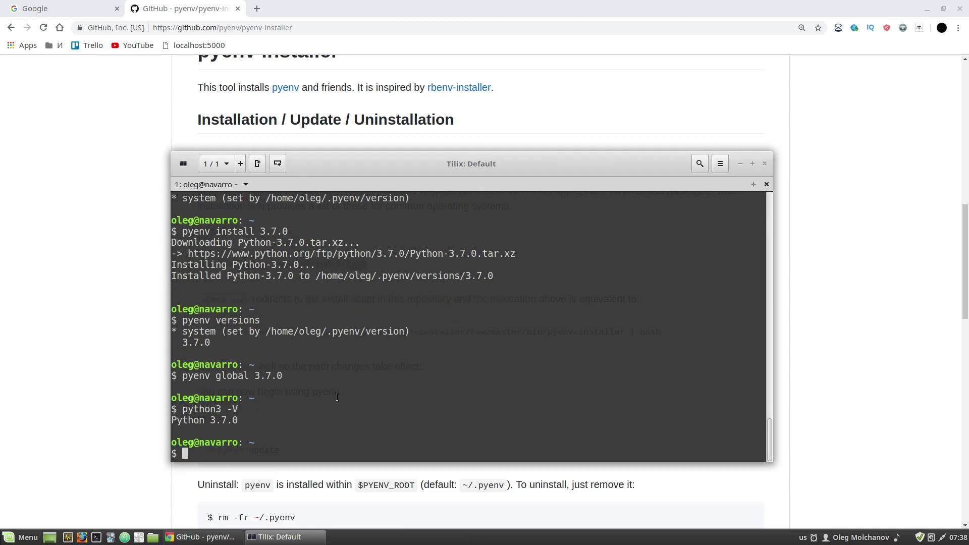